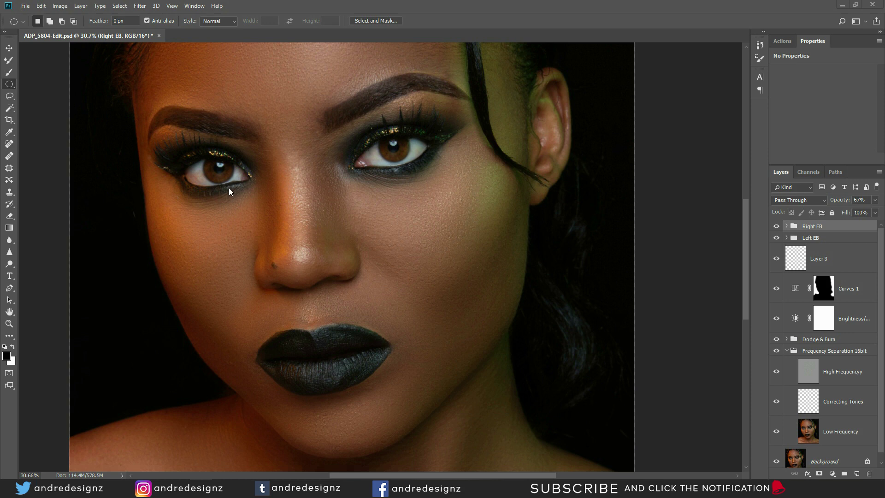
- Create a new layer group above the Right EB group and name it eYE COLOUR
{"action": "left_click", "coordinate": [844, 474]}
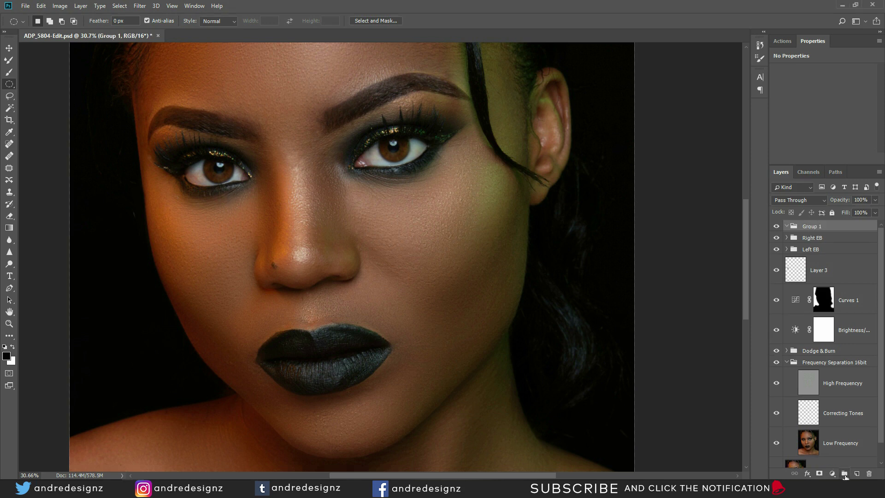
{"action": "double_click", "coordinate": [811, 227]}
{"action": "type", "text": "eYE COLOUR"}
{"action": "key", "text": "Return"}
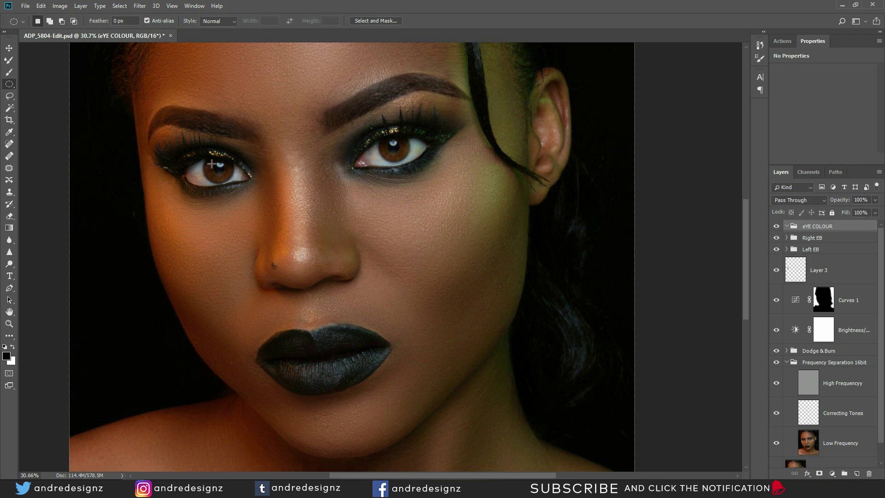
- Draw an elliptical marquee selection around the iris of the eye on the image's left side
{"action": "scroll", "coordinate": [212, 164], "scroll_direction": "up", "scroll_amount": 3}
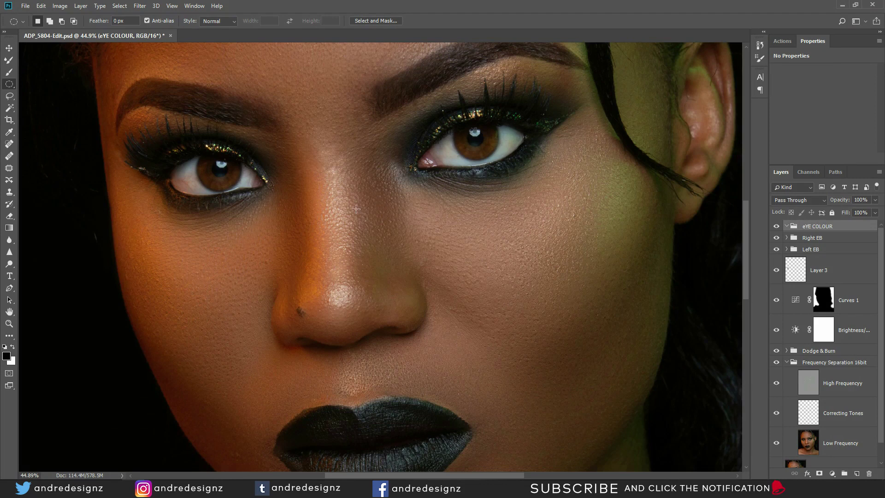
{"action": "left_click", "coordinate": [10, 85]}
{"action": "left_click", "coordinate": [44, 93]}
{"action": "left_click_drag", "start_coordinate": [199, 157], "coordinate": [255, 192]}
{"action": "scroll", "coordinate": [272, 142], "scroll_direction": "up", "scroll_amount": 5}
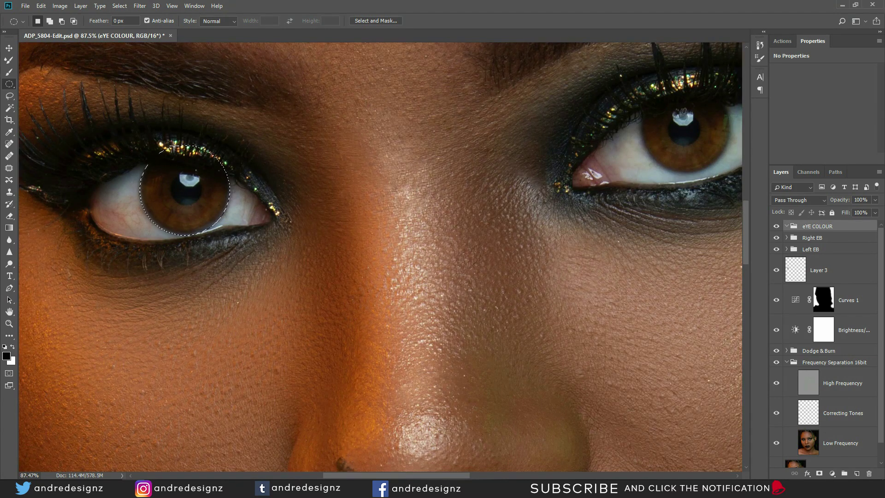
- Intersect the iris selection with a larger ellipse that follows the upper eyelid, and add it as the eYE COLOUR group's mask
{"action": "left_click", "coordinate": [73, 22]}
{"action": "left_click_drag", "start_coordinate": [146, 161], "coordinate": [255, 309]}
{"action": "left_click", "coordinate": [820, 473]}
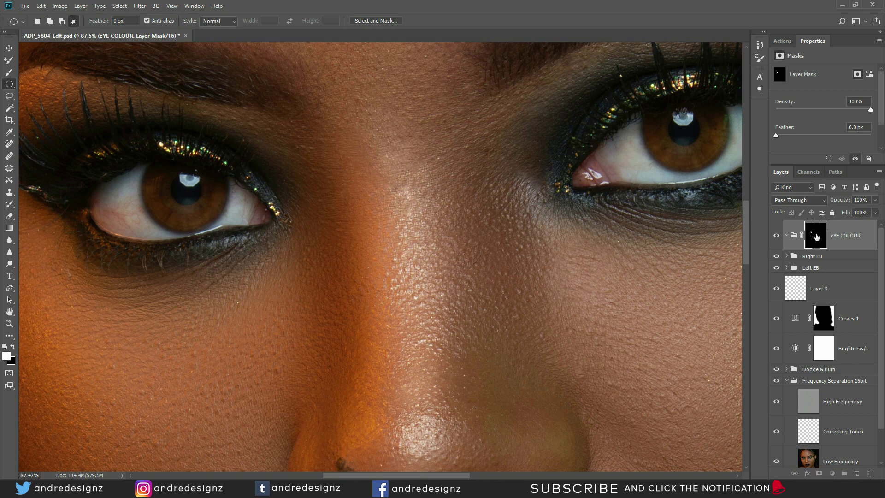
- Isolate the eYE COLOUR group's mask on the canvas, feather it by 3.4 px, and return to the normal image view
{"action": "left_click", "coordinate": [816, 237], "text": "alt"}
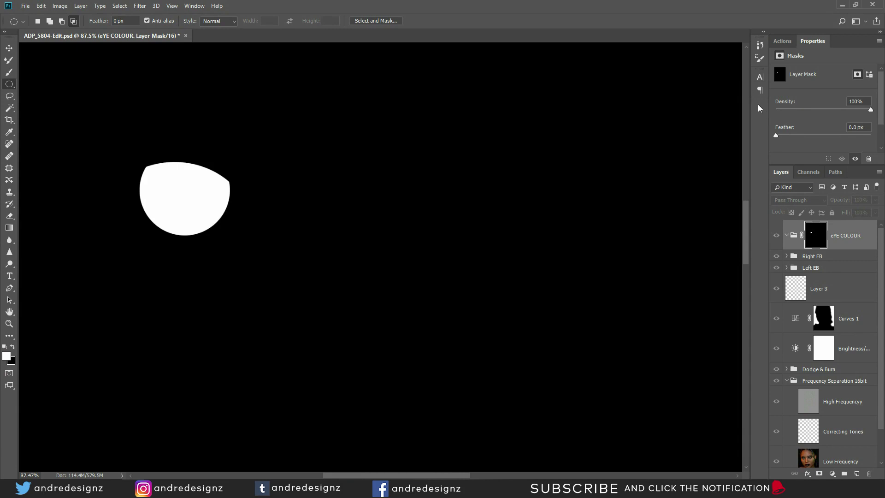
{"action": "left_click", "coordinate": [197, 7]}
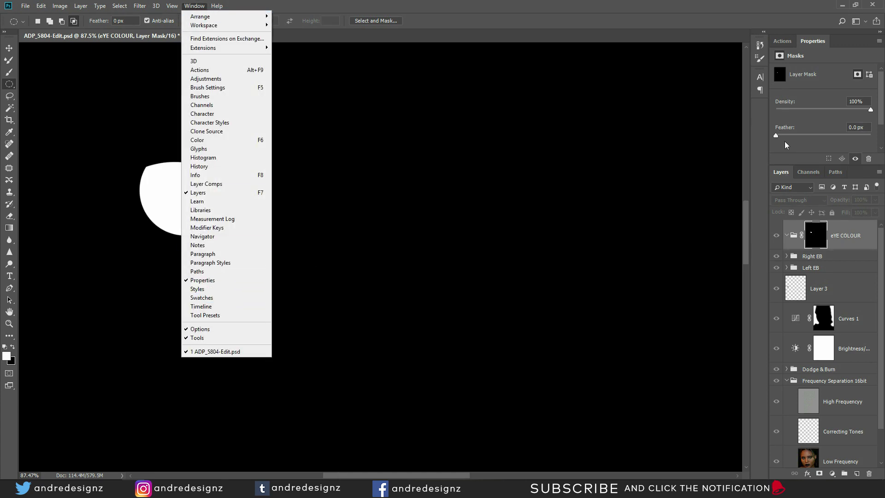
{"action": "left_click_drag", "start_coordinate": [777, 134], "coordinate": [792, 136]}
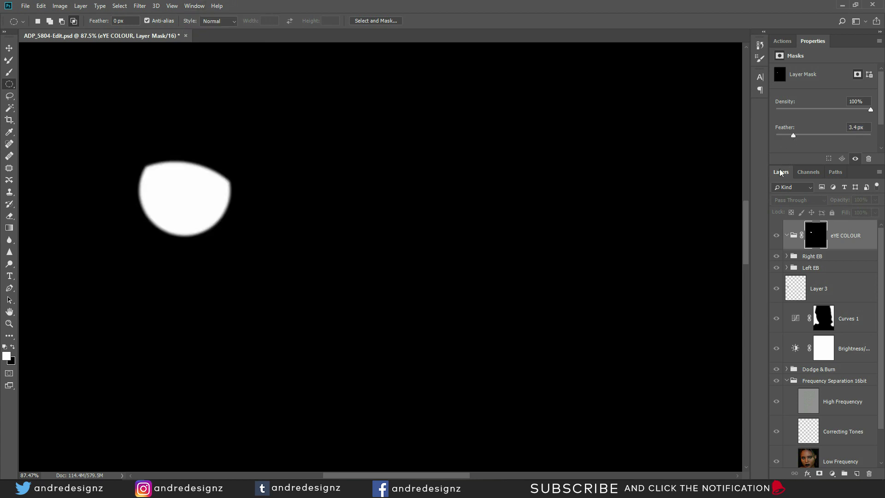
{"action": "left_click", "coordinate": [815, 239], "text": "alt"}
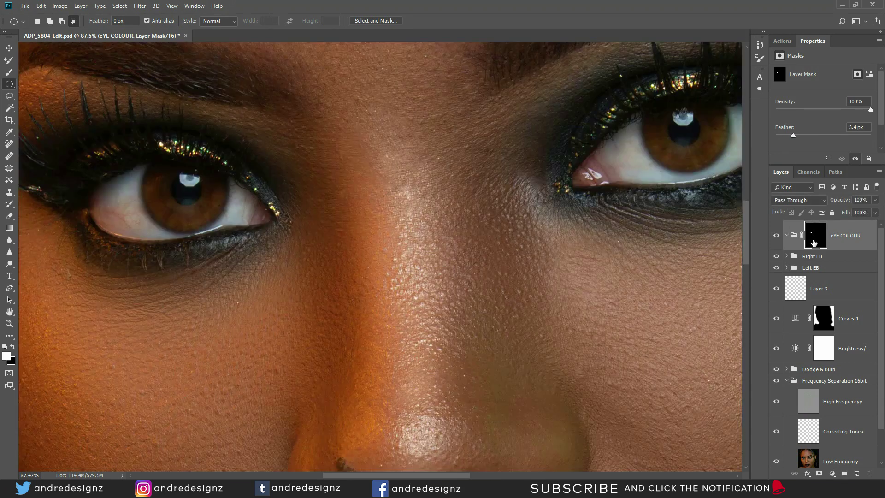
- Add a Hue/Saturation adjustment layer inside the eYE COLOUR group and set its hue to +92
{"action": "left_click", "coordinate": [832, 474]}
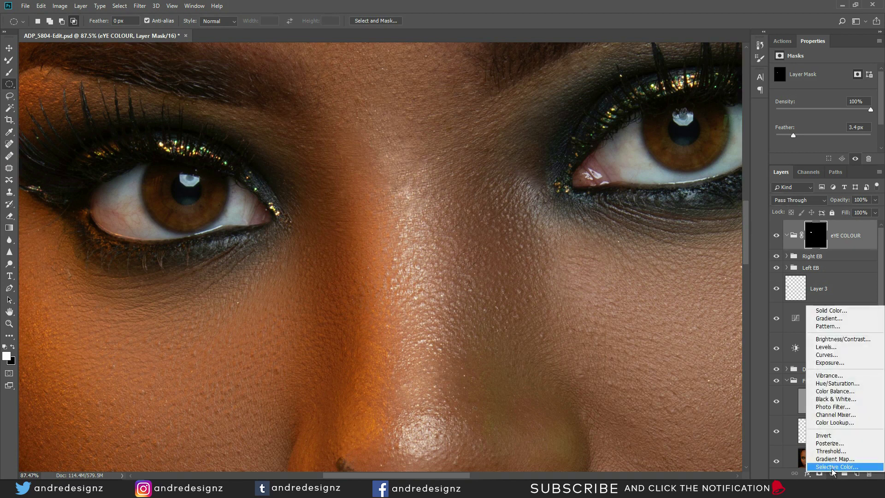
{"action": "left_click", "coordinate": [836, 384]}
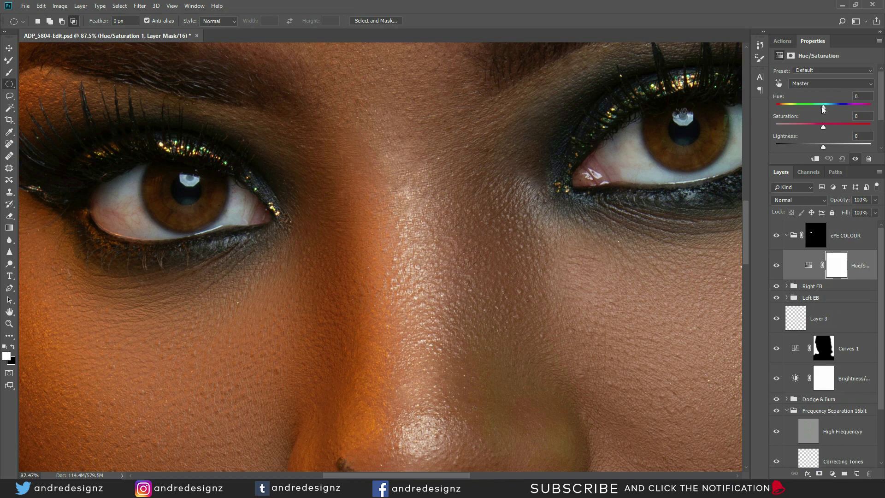
{"action": "left_click", "coordinate": [823, 108]}
{"action": "left_click_drag", "start_coordinate": [806, 109], "coordinate": [802, 110]}
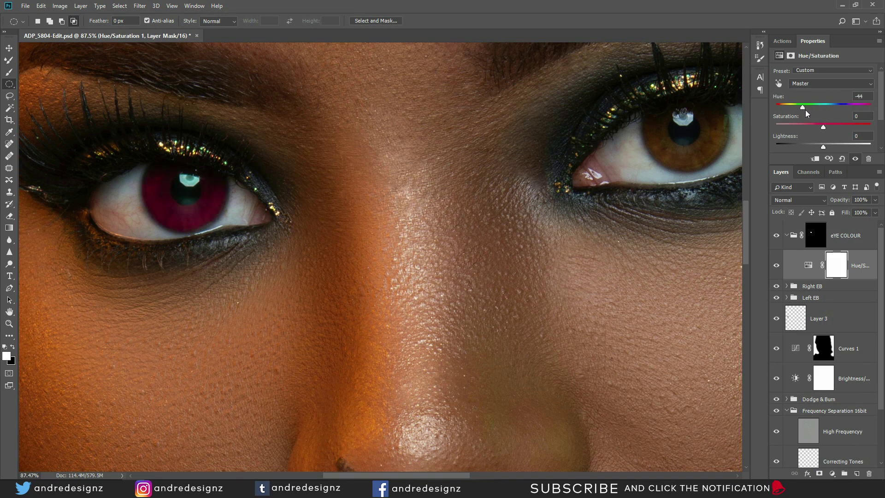
{"action": "left_click_drag", "start_coordinate": [802, 109], "coordinate": [855, 114]}
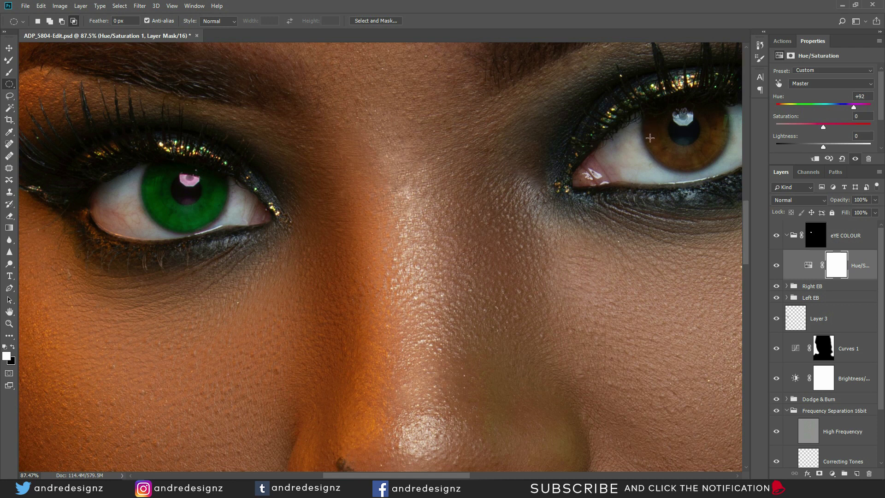
- Paint the pupil out of the eYE COLOUR group's mask with a black 45 px brush at 100% flow, and compare the group hidden and shown
{"action": "left_click_drag", "start_coordinate": [625, 151], "coordinate": [560, 179]}
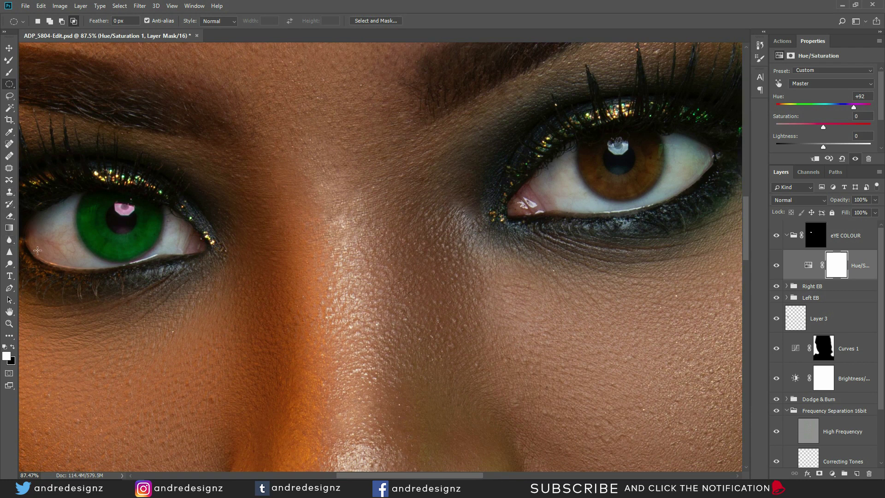
{"action": "key", "text": "b"}
{"action": "left_click", "coordinate": [267, 21]}
{"action": "left_click_drag", "start_coordinate": [267, 32], "coordinate": [293, 33]}
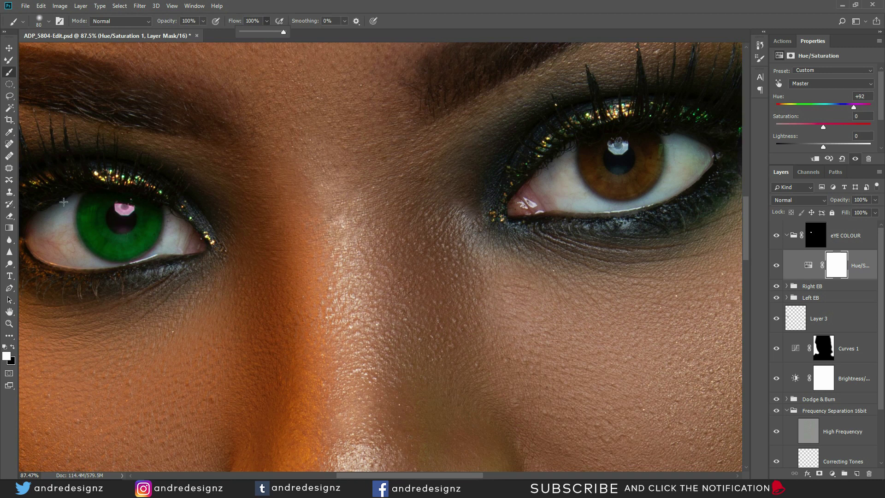
{"action": "key", "text": "Caps_Lock"}
{"action": "left_click", "coordinate": [151, 247]}
{"action": "key", "text": "bracketleft"}
{"action": "key", "text": "bracketleft"}
{"action": "key", "text": "bracketleft"}
{"action": "key", "text": "bracketleft"}
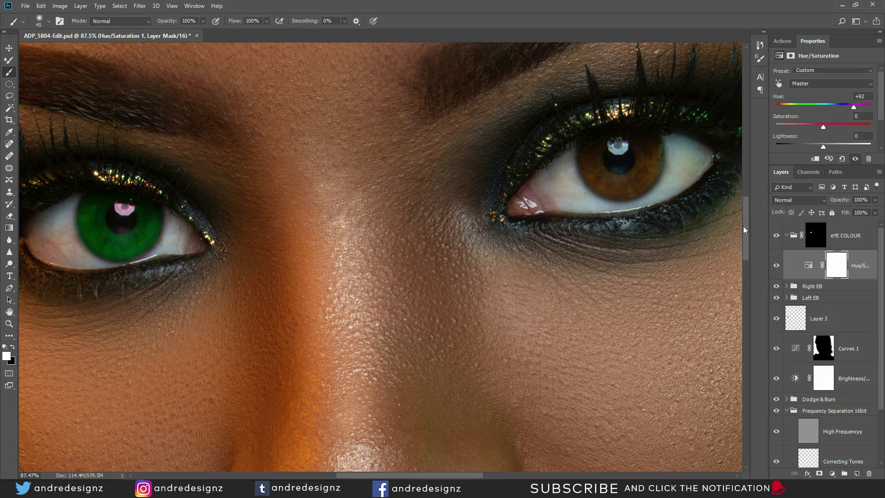
{"action": "left_click", "coordinate": [812, 235]}
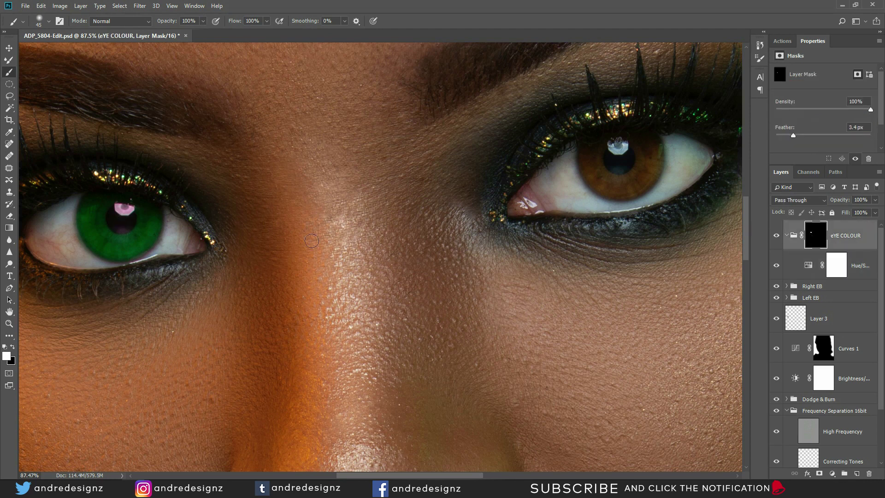
{"action": "mouse_move", "coordinate": [124, 219]}
{"action": "left_mouse_down"}
{"action": "mouse_move", "coordinate": [122, 211]}
{"action": "mouse_move", "coordinate": [118, 227]}
{"action": "mouse_move", "coordinate": [125, 216]}
{"action": "mouse_move", "coordinate": [116, 213]}
{"action": "left_mouse_up"}
{"action": "key", "text": "x"}
{"action": "left_click", "coordinate": [776, 237]}
{"action": "left_click", "coordinate": [777, 239]}
- Set the hue of the group's Hue/Saturation adjustment to +78
{"action": "left_click", "coordinate": [808, 267]}
{"action": "mouse_move", "coordinate": [853, 110]}
{"action": "left_mouse_down"}
{"action": "mouse_move", "coordinate": [817, 109]}
{"action": "mouse_move", "coordinate": [847, 111]}
{"action": "left_mouse_up"}
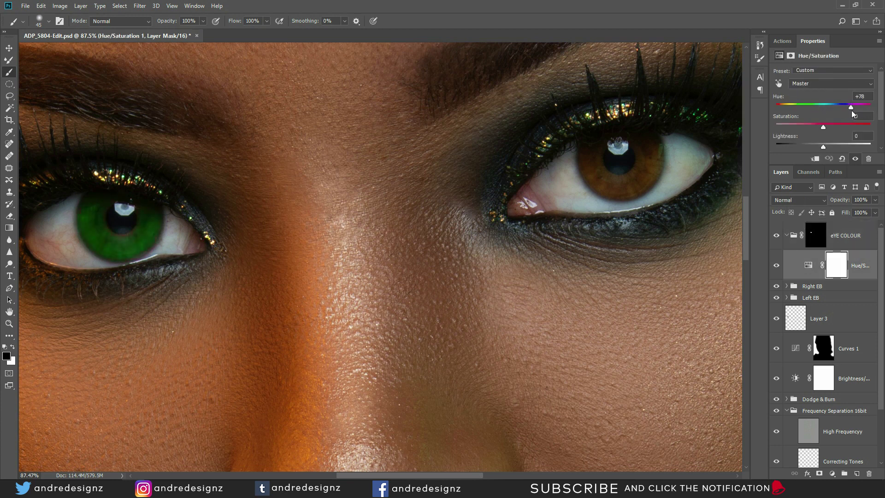
{"action": "left_click_drag", "start_coordinate": [851, 113], "coordinate": [851, 112]}
- Group the eYE COLOUR group together with its Hue/Saturation layer, and duplicate the resulting group
{"action": "left_click", "coordinate": [845, 233]}
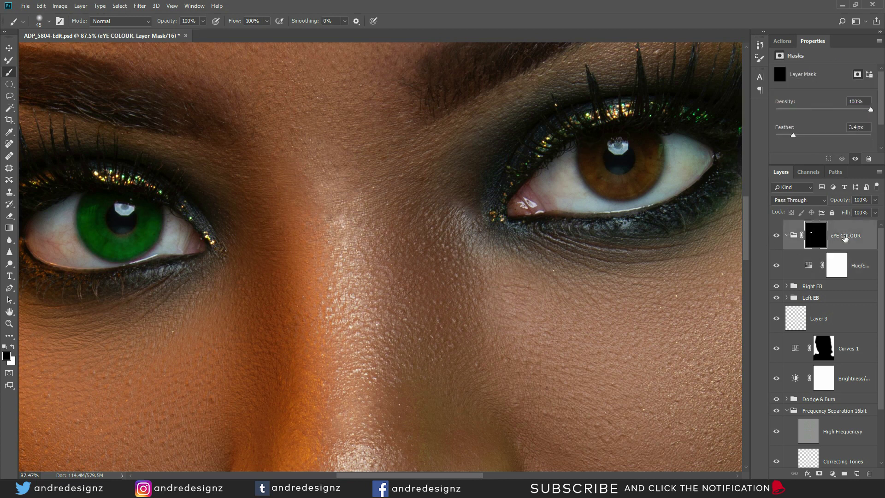
{"action": "left_click", "coordinate": [853, 268]}
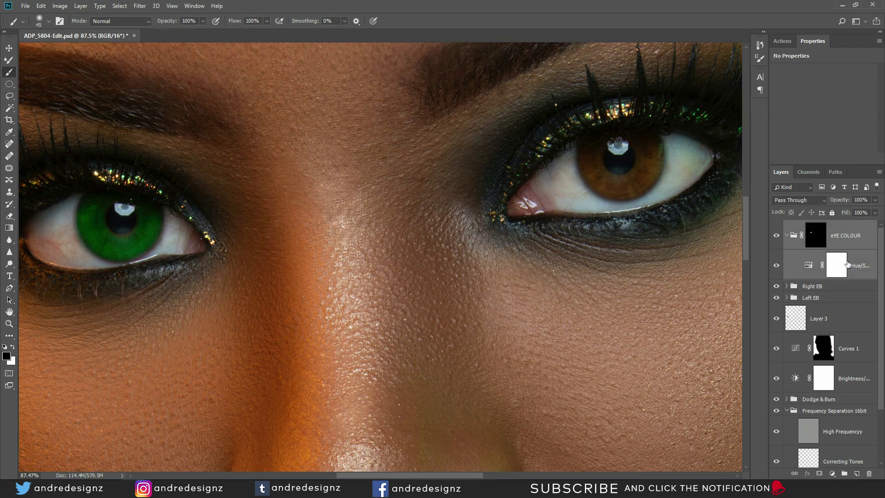
{"action": "key", "text": "ctrl+g"}
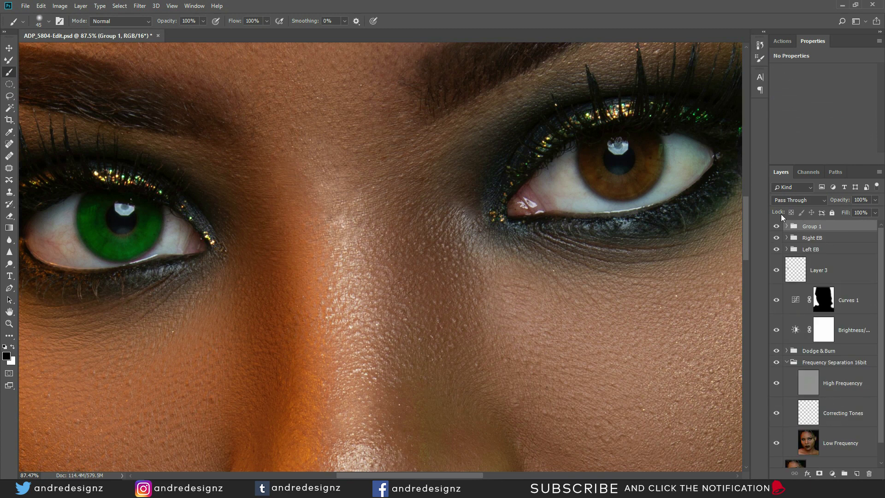
{"action": "key", "text": "ctrl+j"}
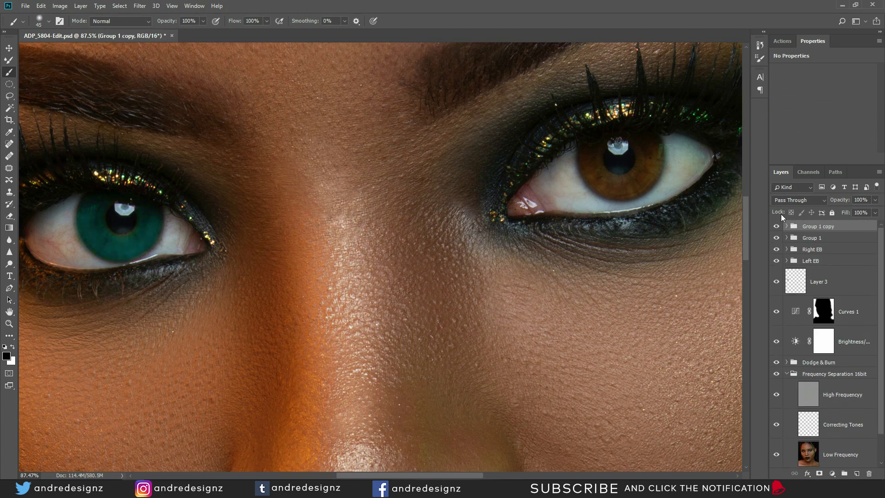
- Move the duplicated group over the brown iris of the other eye
{"action": "key", "text": "v"}
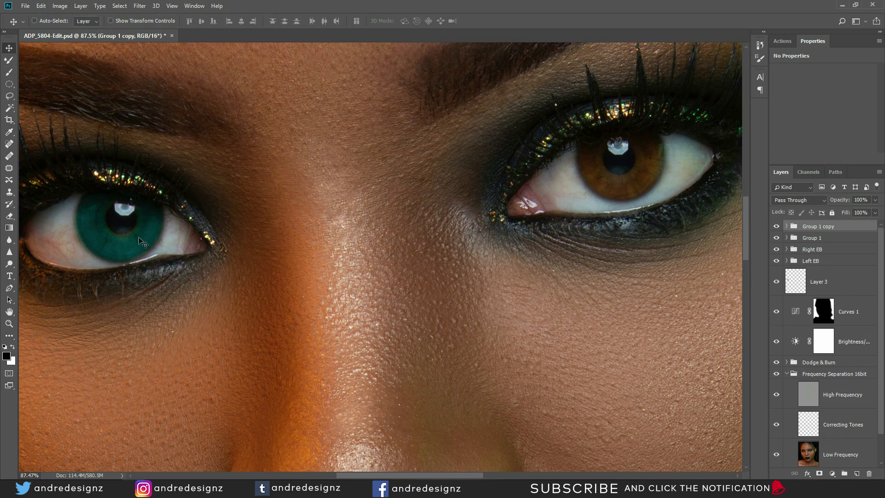
{"action": "left_click_drag", "start_coordinate": [144, 233], "coordinate": [638, 165]}
{"action": "key", "text": "ctrl"}
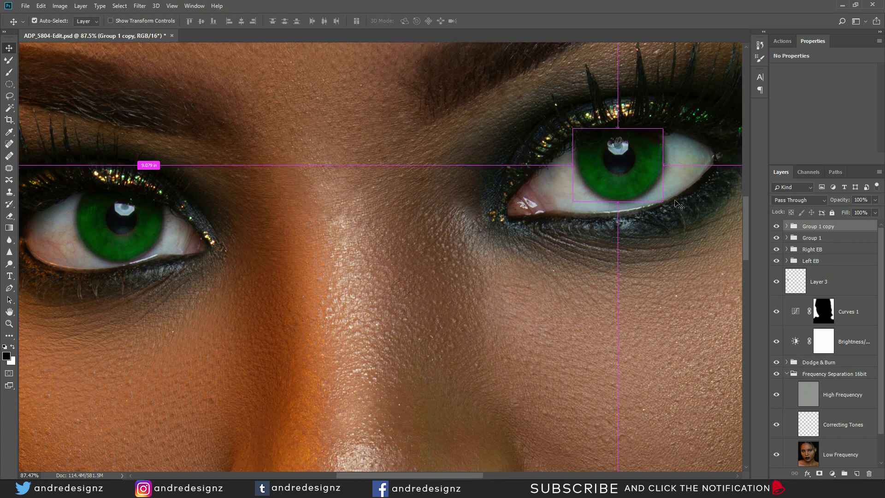
- Skew the duplicated group so its outer edge extends further up and down over the iris, and dismiss the pop-up tip
{"action": "key", "text": "ctrl+t"}
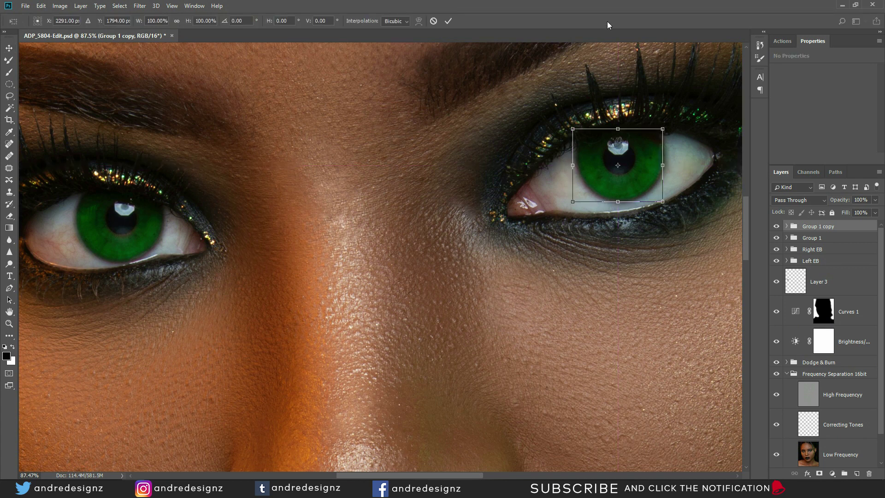
{"action": "right_click", "coordinate": [638, 153]}
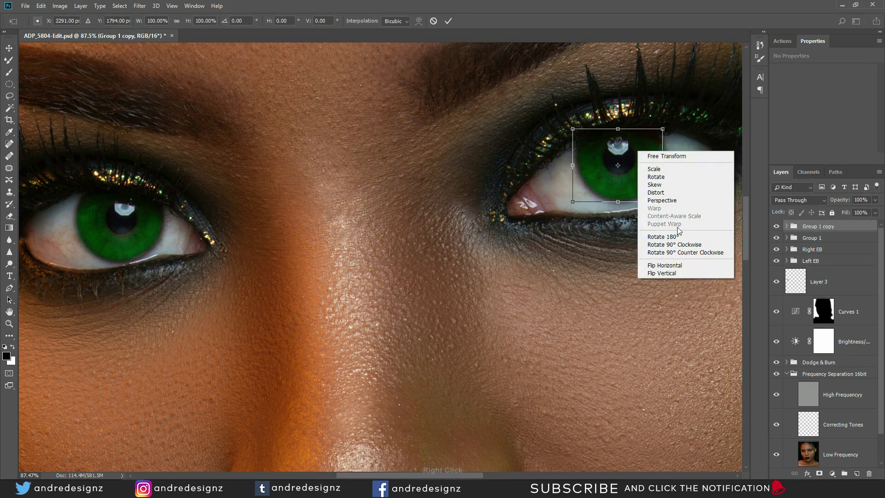
{"action": "left_click", "coordinate": [669, 187]}
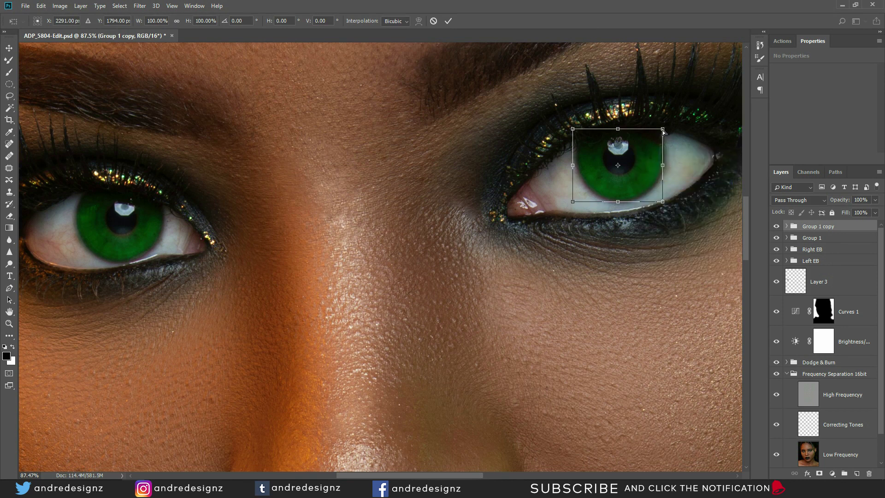
{"action": "left_click_drag", "start_coordinate": [662, 132], "coordinate": [662, 116]}
{"action": "left_click_drag", "start_coordinate": [662, 207], "coordinate": [671, 208]}
{"action": "key", "text": "ctrl+z"}
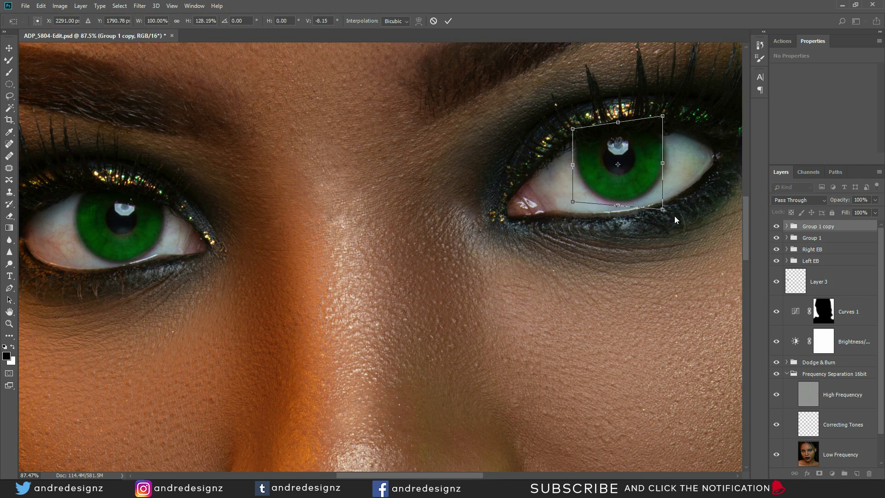
{"action": "key", "text": "Return"}
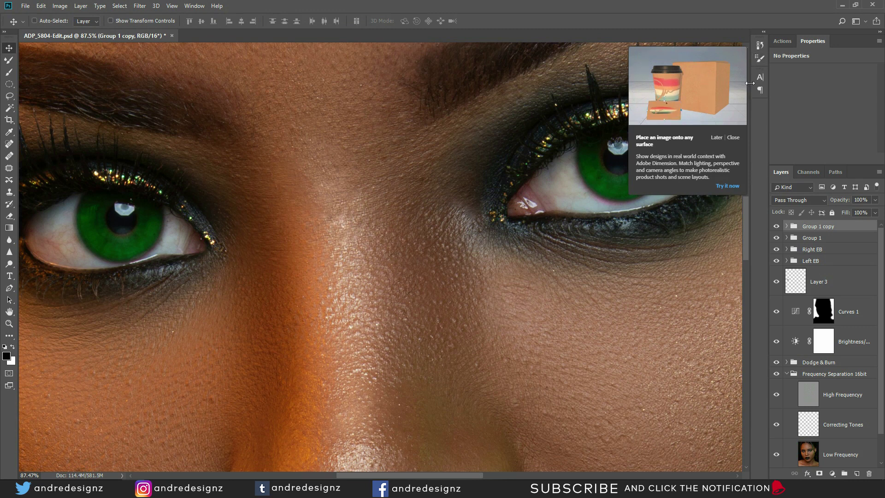
{"action": "left_click", "coordinate": [727, 183]}
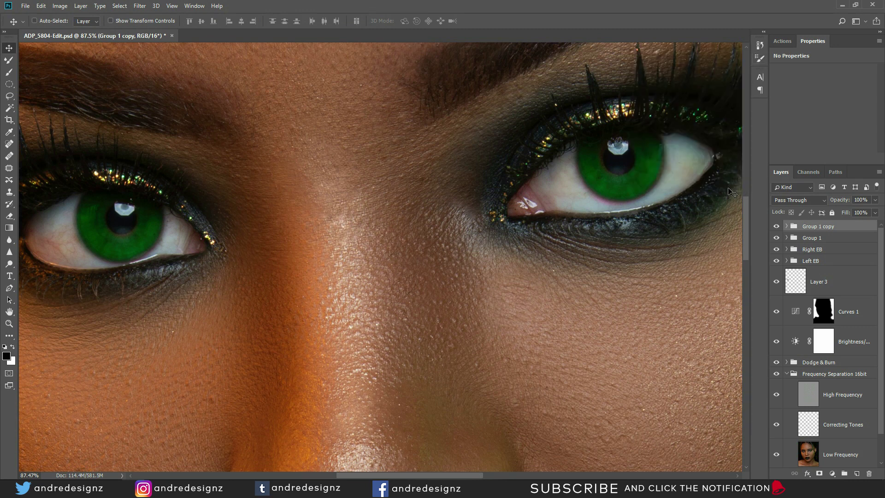
{"action": "left_click", "coordinate": [687, 273]}
{"action": "scroll", "coordinate": [682, 188], "scroll_direction": "down", "scroll_amount": 1}
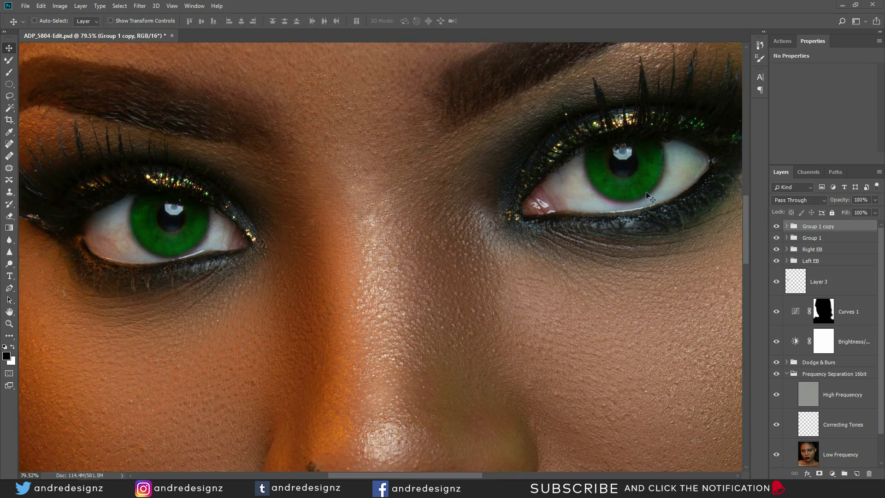
{"action": "scroll", "coordinate": [650, 197], "scroll_direction": "up", "scroll_amount": 3}
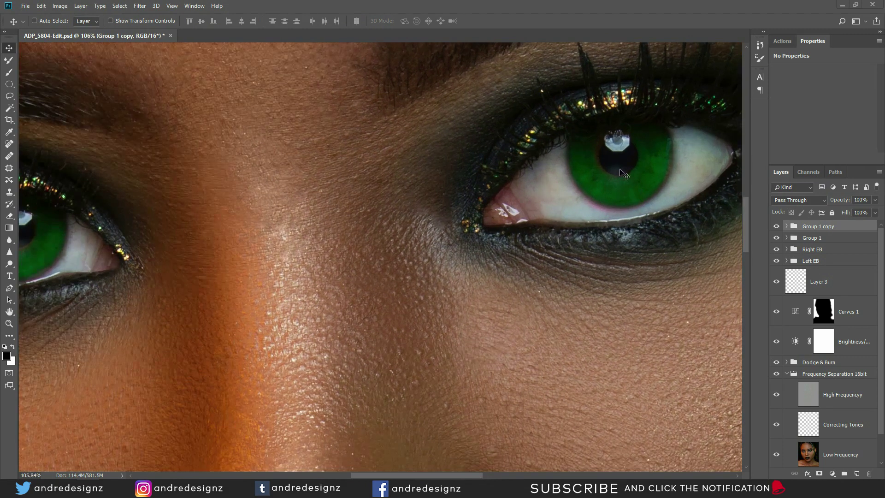
{"action": "key", "text": "ctrl+t"}
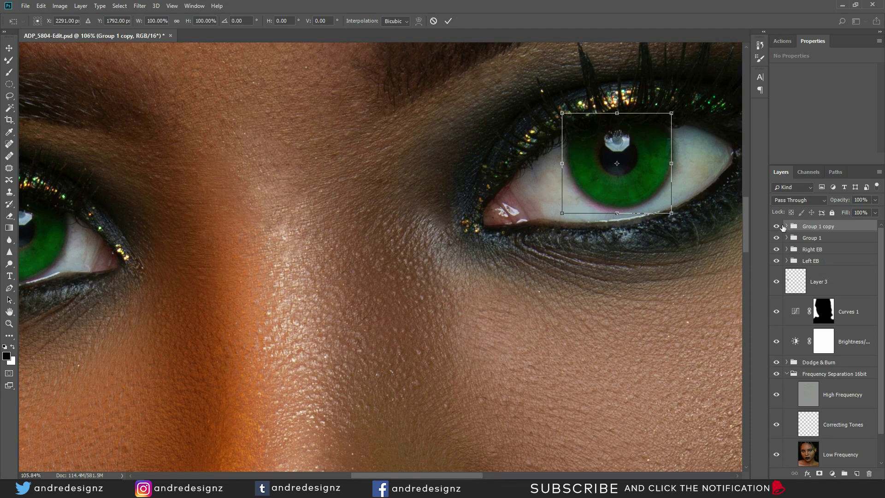
{"action": "key", "text": "Return"}
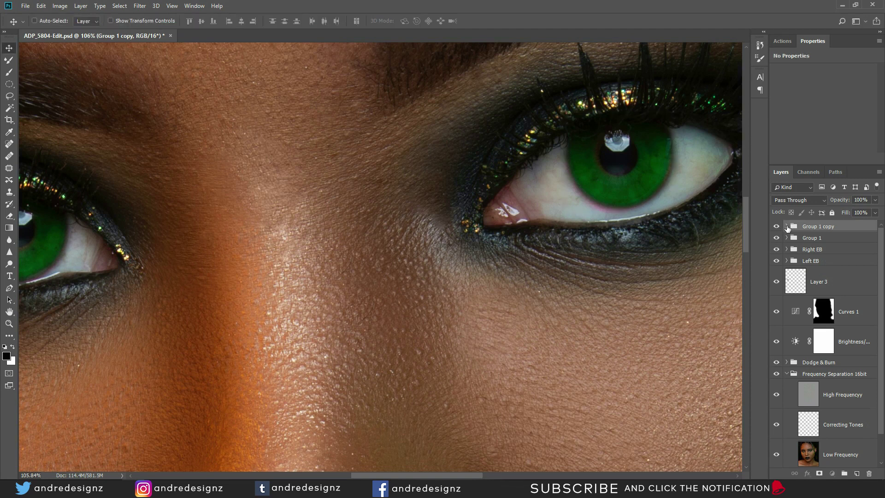
- Activate the eYE COLOUR mask inside the duplicated group and ready a white 20 px brush for refining it
{"action": "left_click", "coordinate": [786, 227]}
{"action": "left_click", "coordinate": [828, 248]}
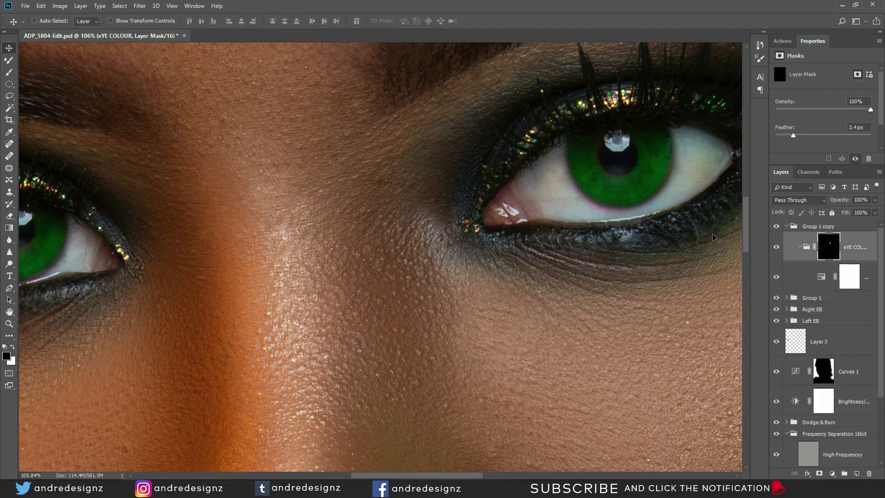
{"action": "key", "text": "b"}
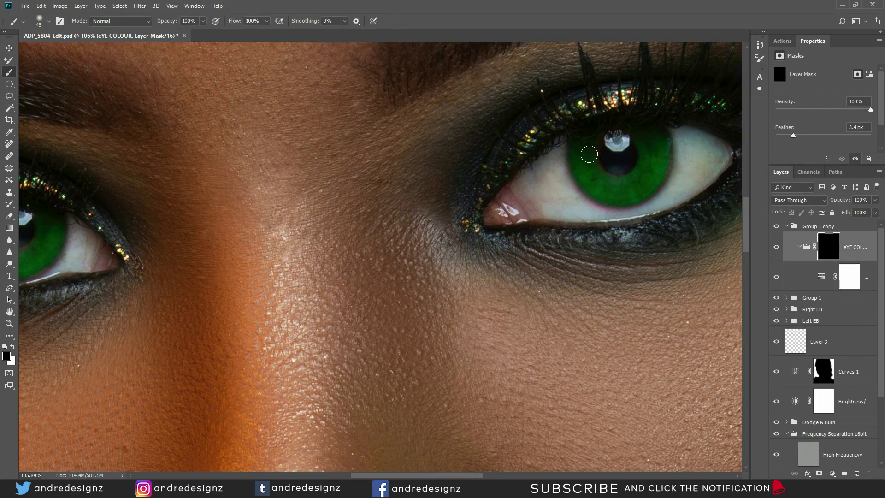
{"action": "key", "text": "x"}
{"action": "key", "text": "bracketleft"}
{"action": "key", "text": "bracketleft"}
{"action": "key", "text": "bracketleft"}
{"action": "scroll", "coordinate": [509, 208], "scroll_direction": "down", "scroll_amount": 3}
{"action": "scroll", "coordinate": [387, 430], "scroll_direction": "down", "scroll_amount": 5}
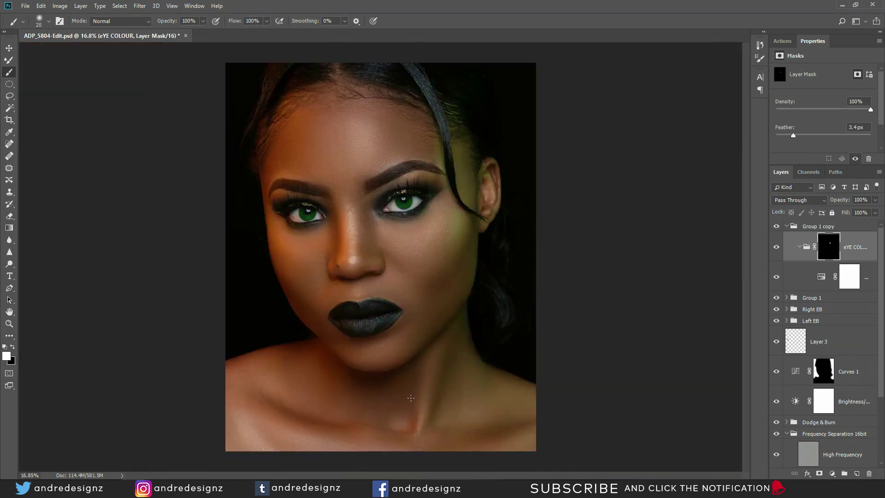
{"action": "scroll", "coordinate": [411, 389], "scroll_direction": "up", "scroll_amount": 1}
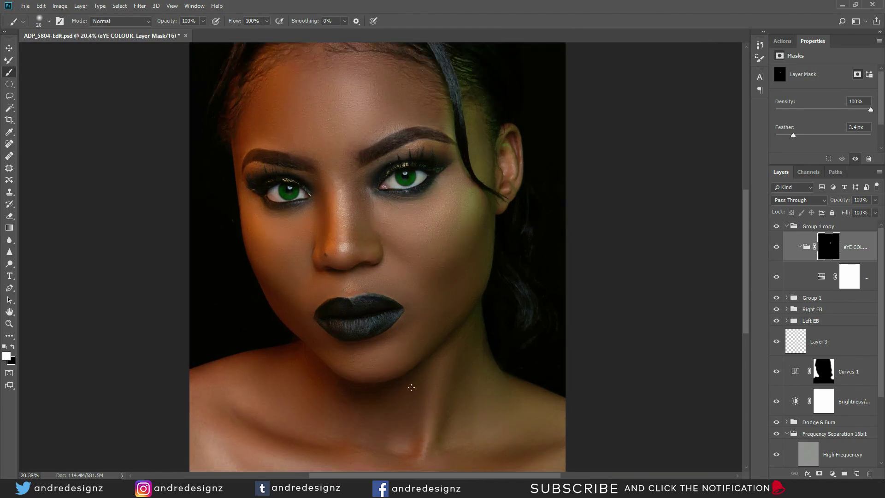
{"action": "scroll", "coordinate": [410, 378], "scroll_direction": "up", "scroll_amount": 1}
{"action": "scroll", "coordinate": [405, 366], "scroll_direction": "down", "scroll_amount": 1}
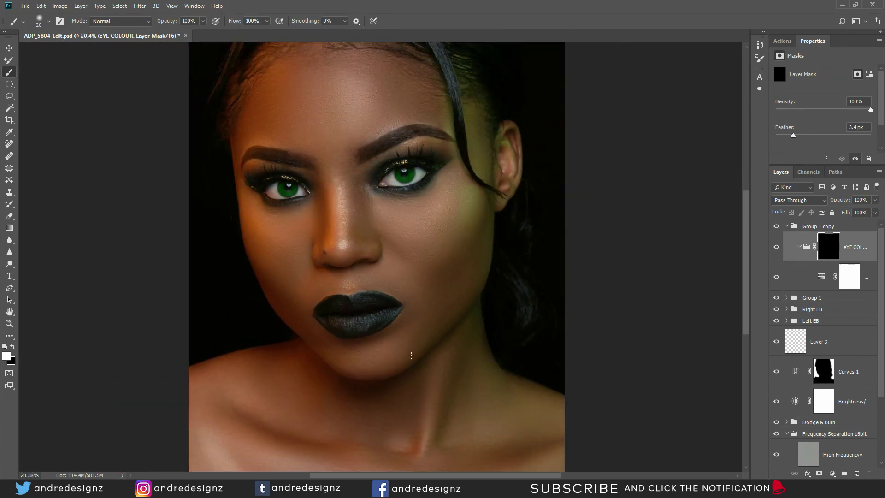